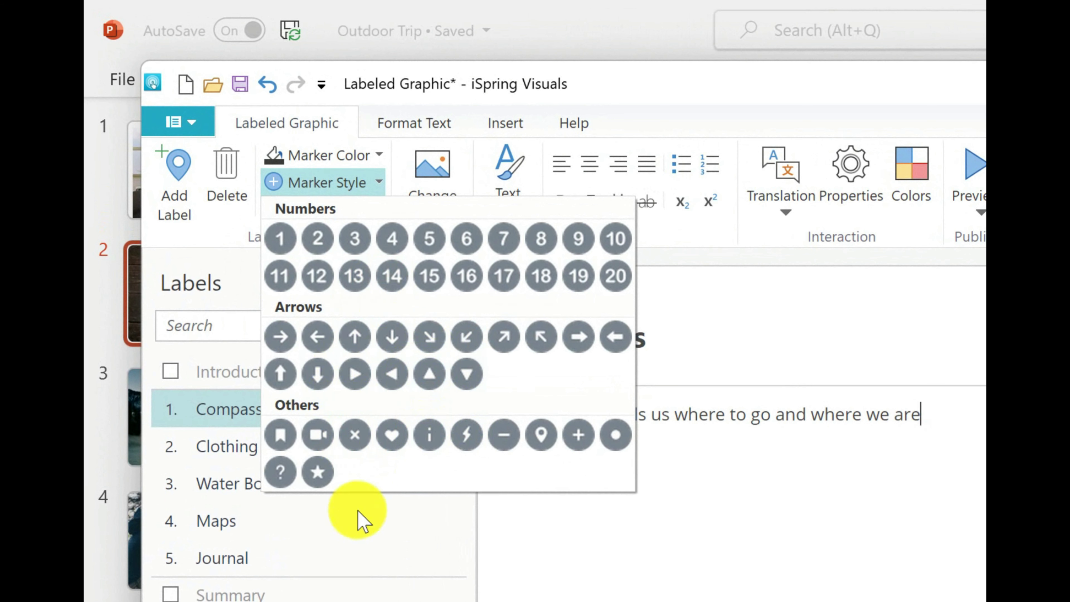
left_click(705, 527)
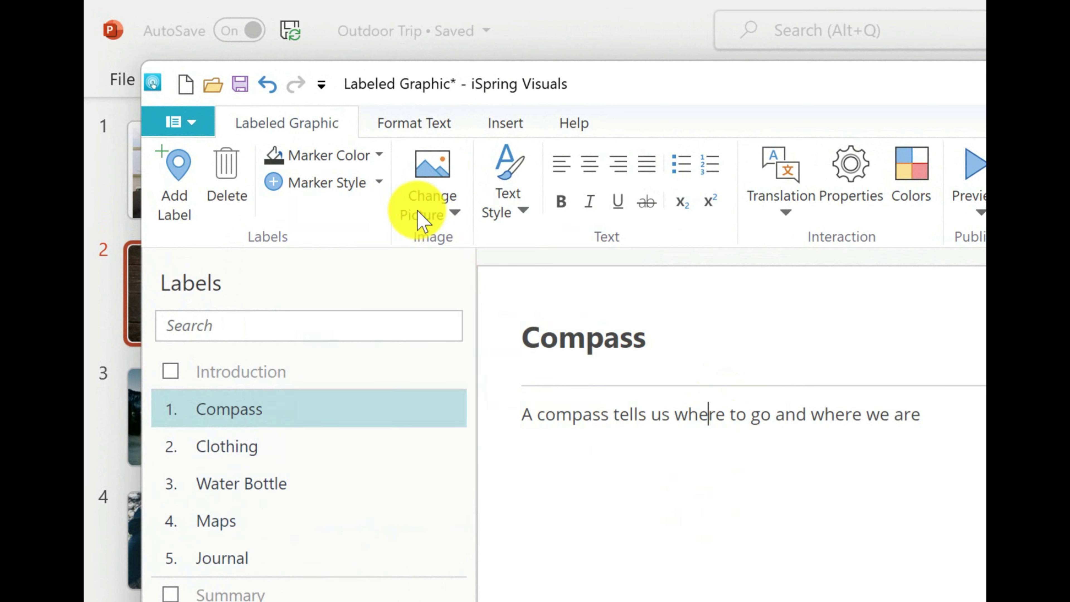
left_click(299, 182)
left_click(314, 158)
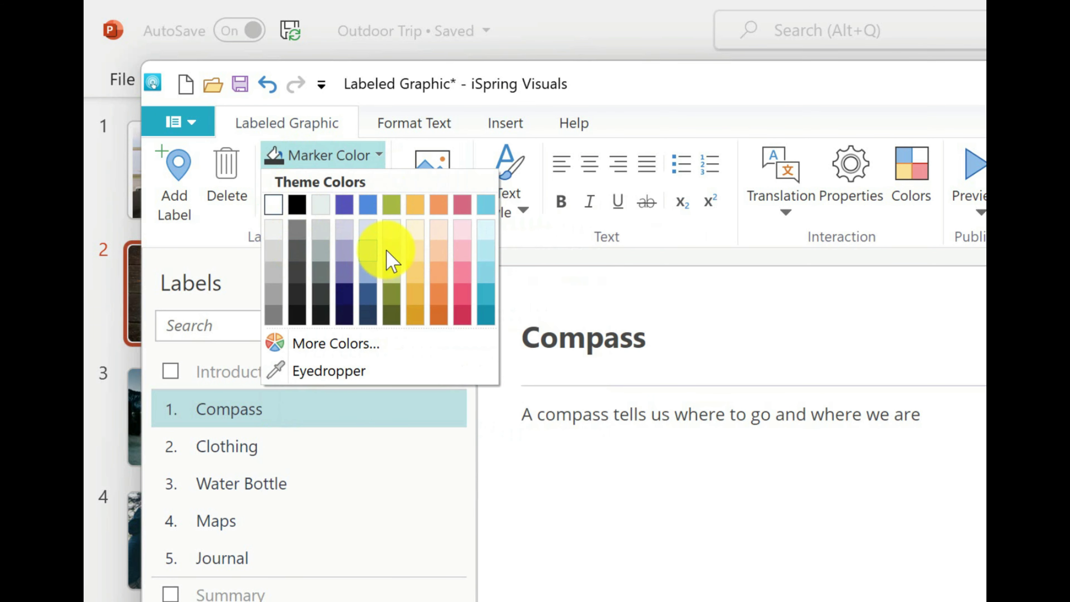
left_click(609, 566)
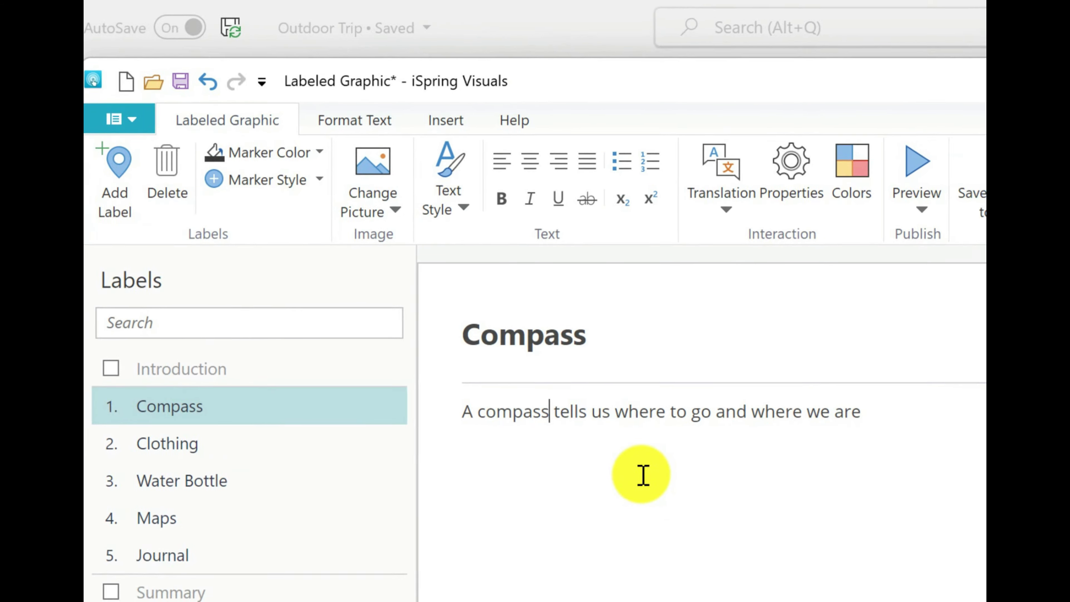
- Open the labeled graphic's interaction properties and set its title to Our Equipment
left_click(423, 145)
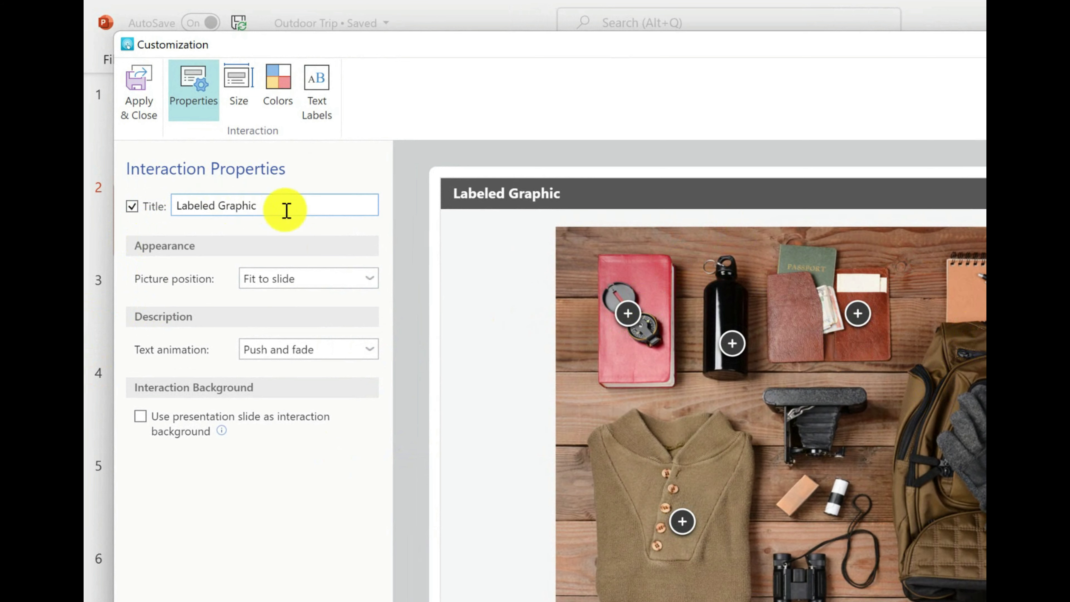
left_click_drag(284, 206, 112, 206)
type("oUR")
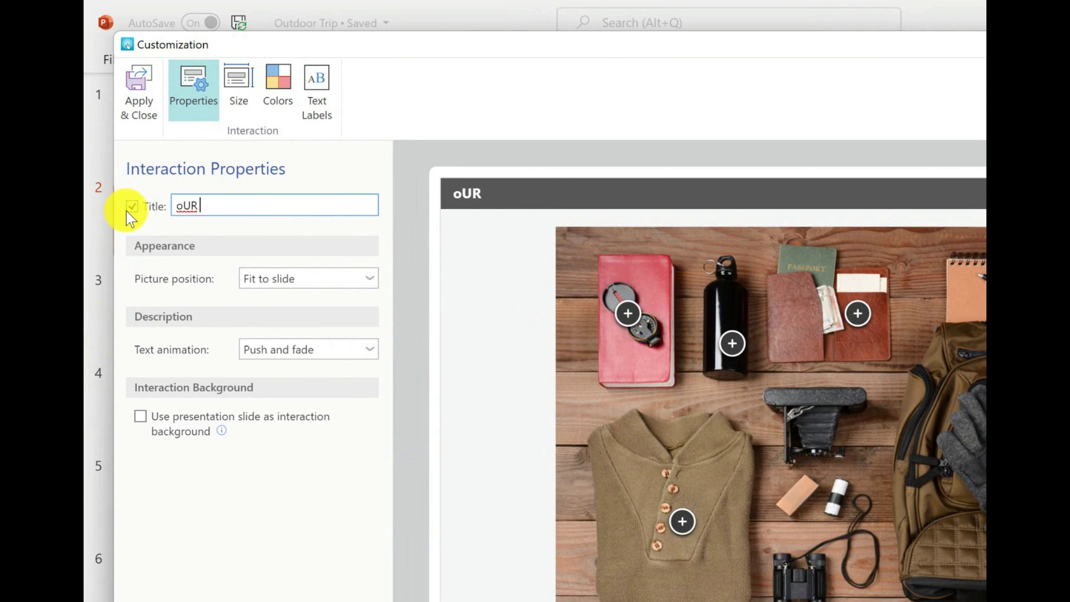
type("Our Wquipment")
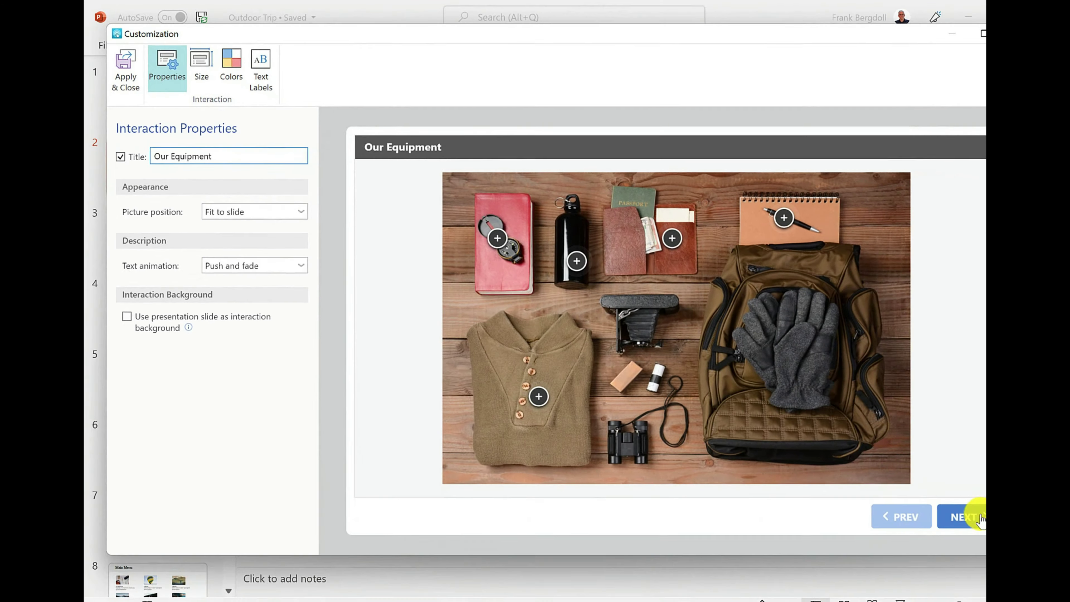
- Step through the graphic's labels in the customization preview, from Compass past Maps
left_click(627, 313)
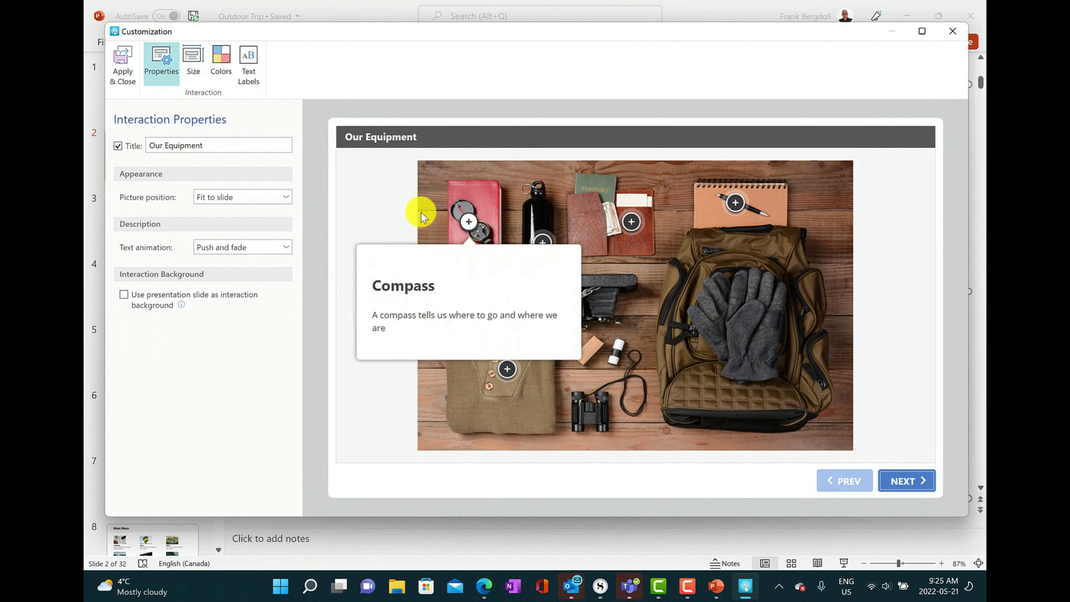
left_click(909, 487)
left_click(909, 487)
left_click(909, 487)
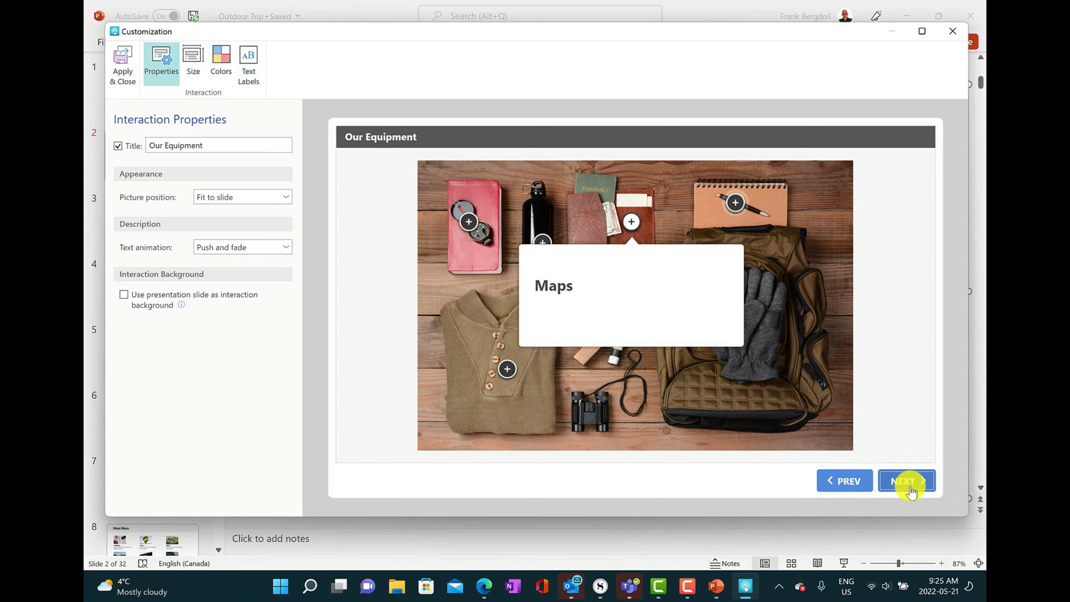
left_click(909, 487)
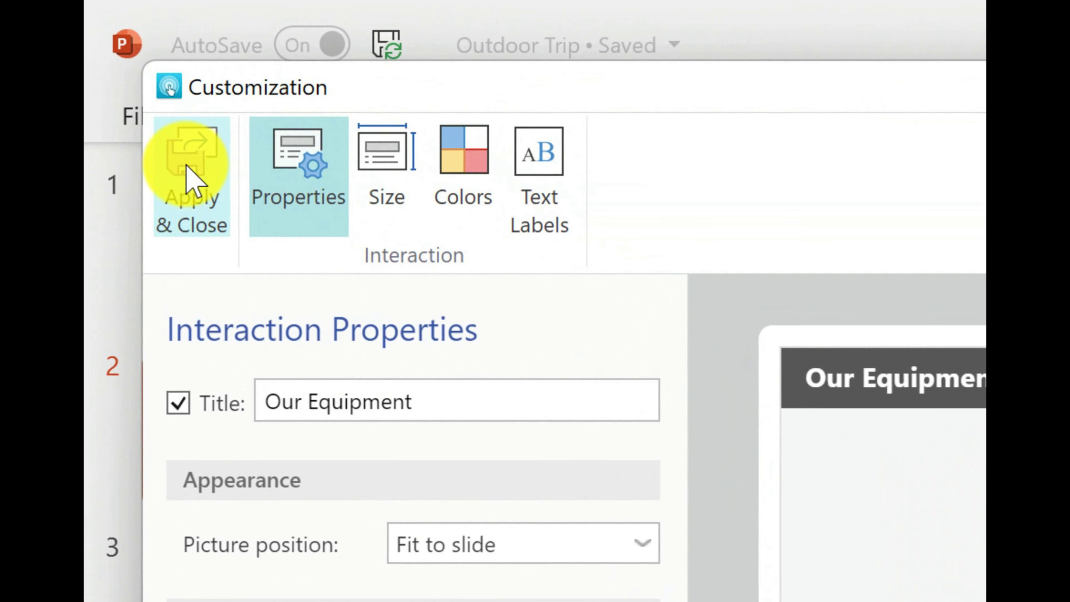
- Apply the interaction's customization, then save the labeled graphic and return to the course
left_click(122, 63)
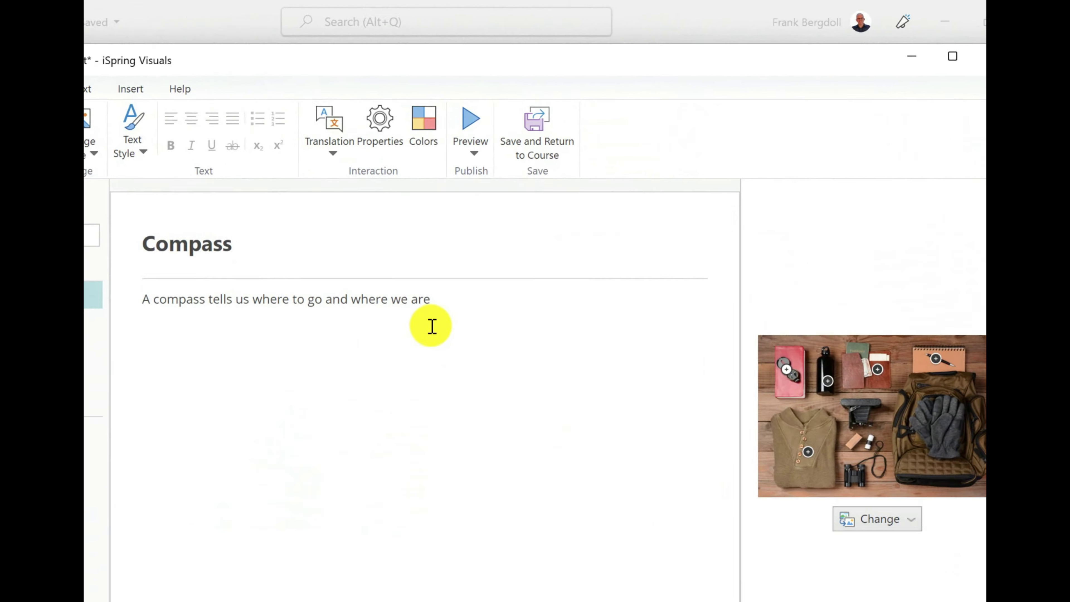
left_click(555, 148)
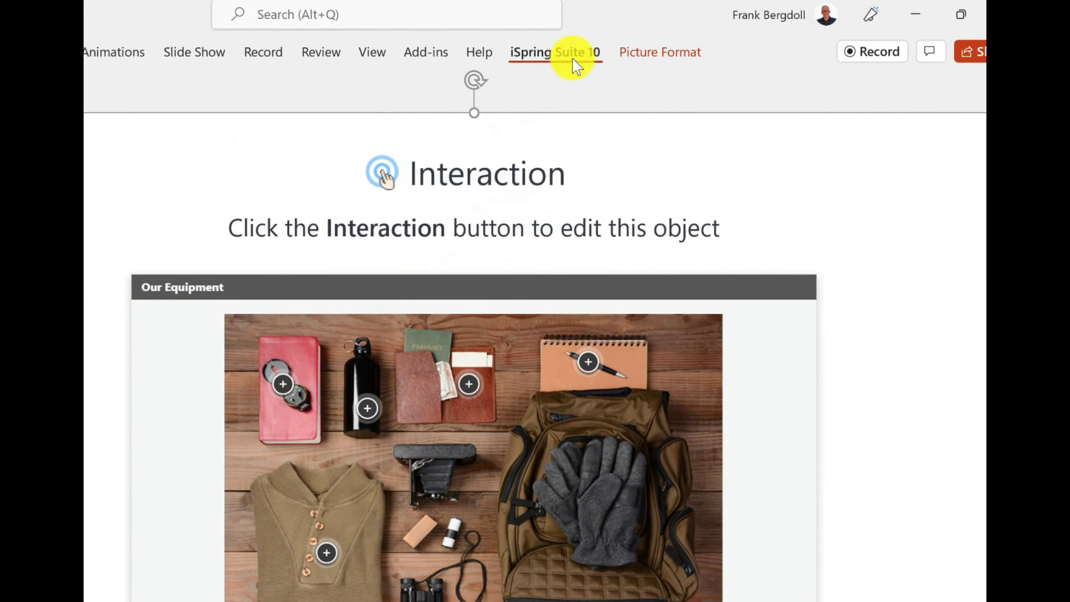
- Preview the presentation in landscape and portrait layouts for tablet and phone, ending in the desktop layout
left_click(670, 43)
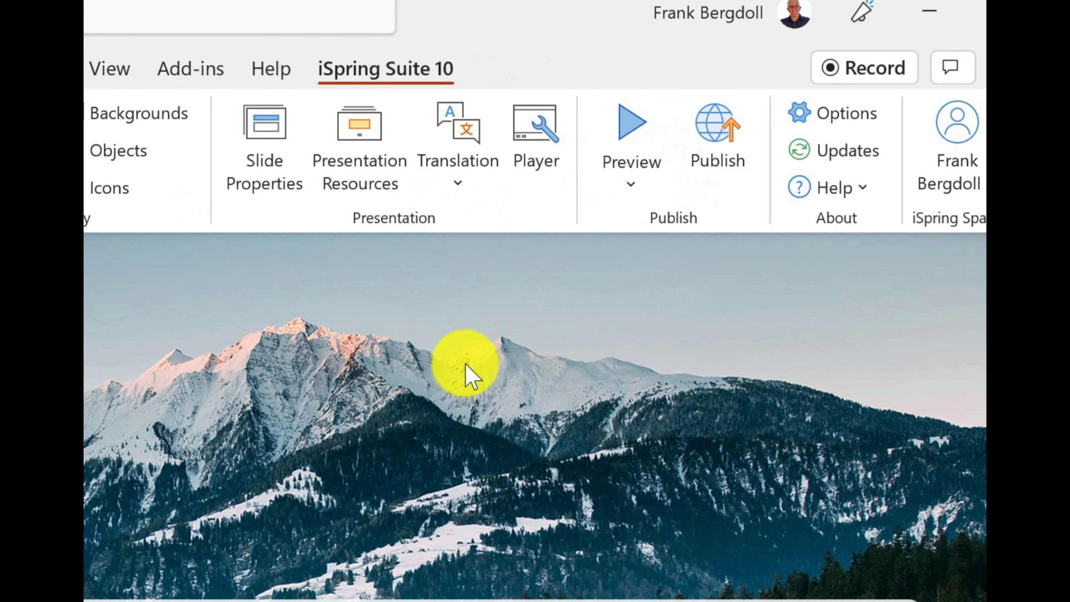
left_click(632, 158)
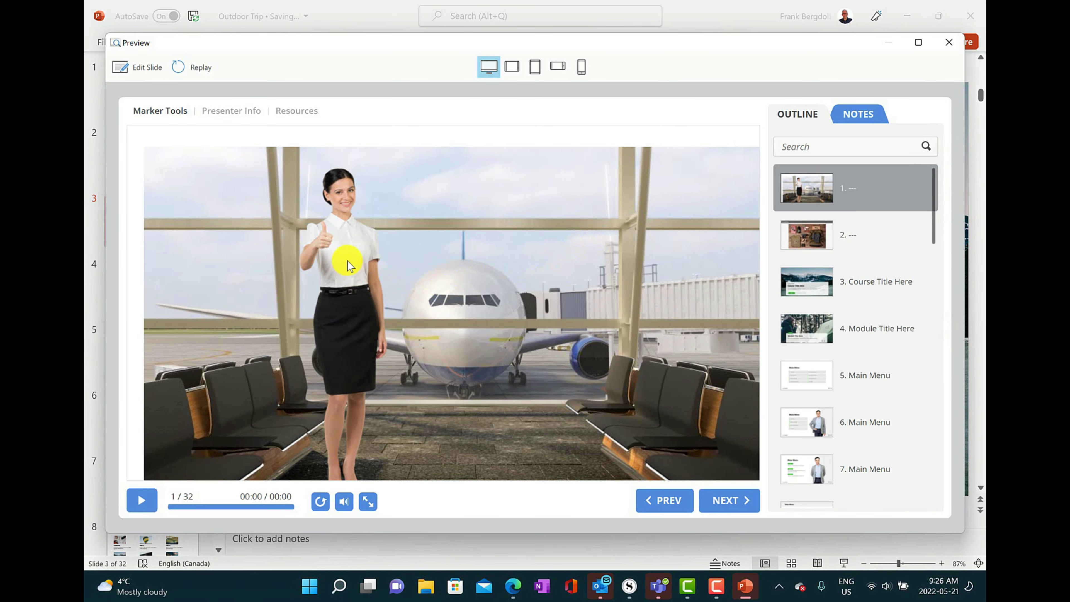
left_click(514, 66)
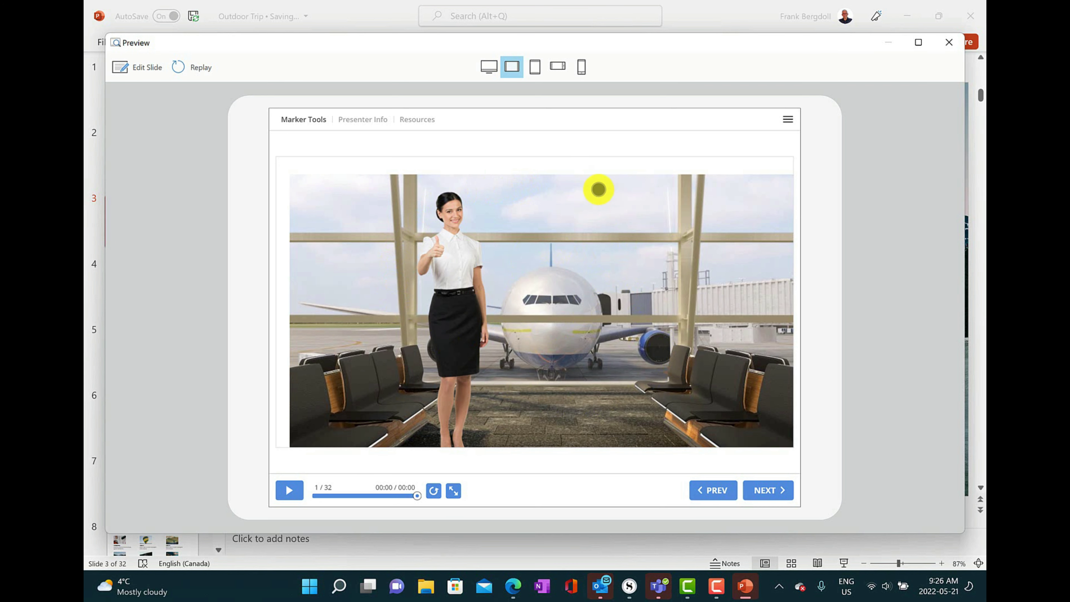
left_click(534, 68)
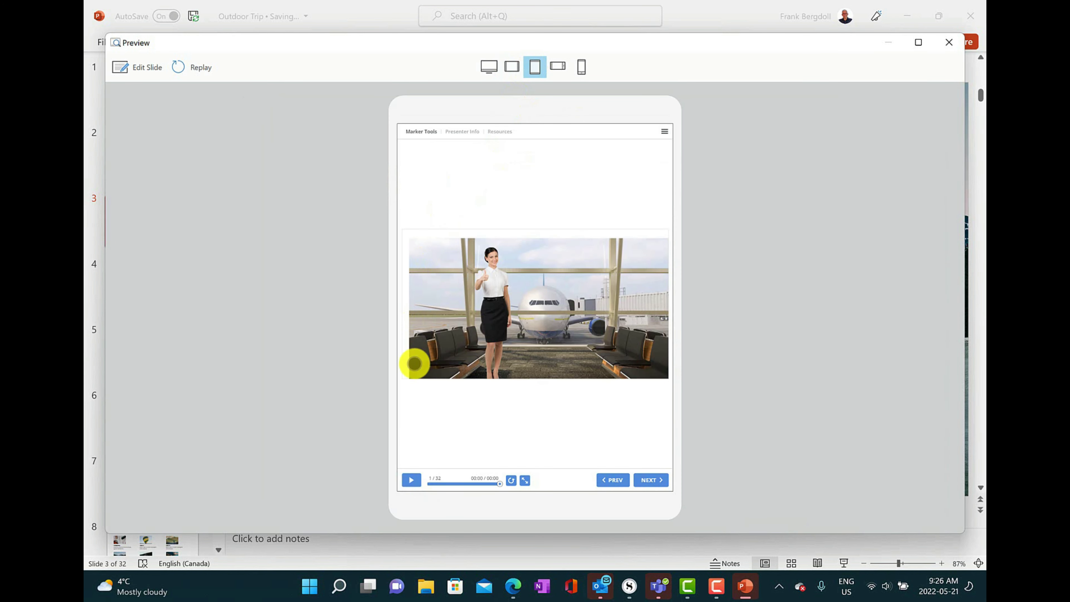
left_click(558, 67)
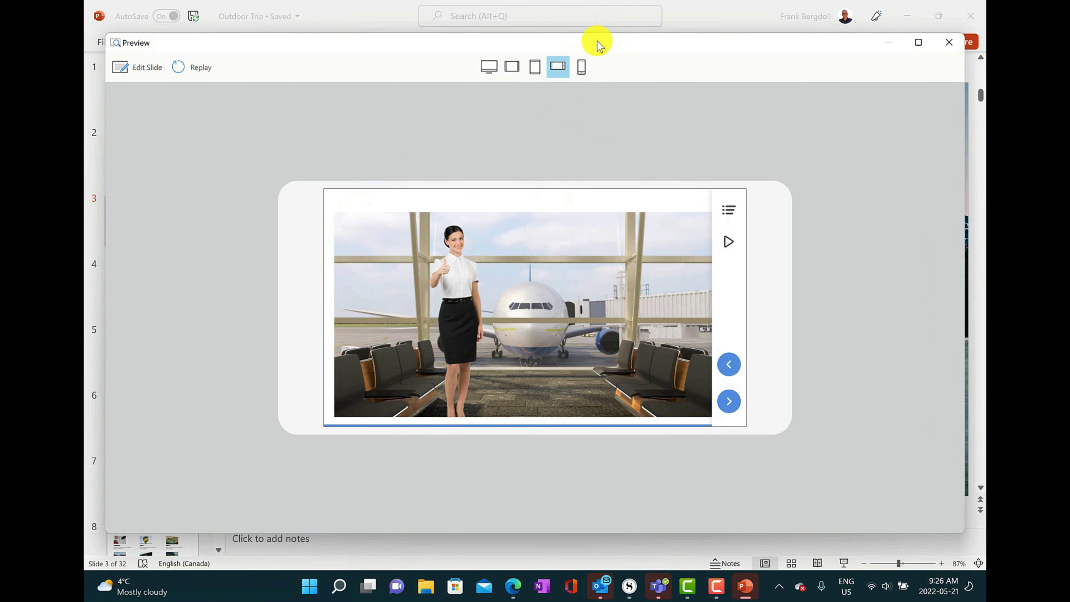
left_click(582, 67)
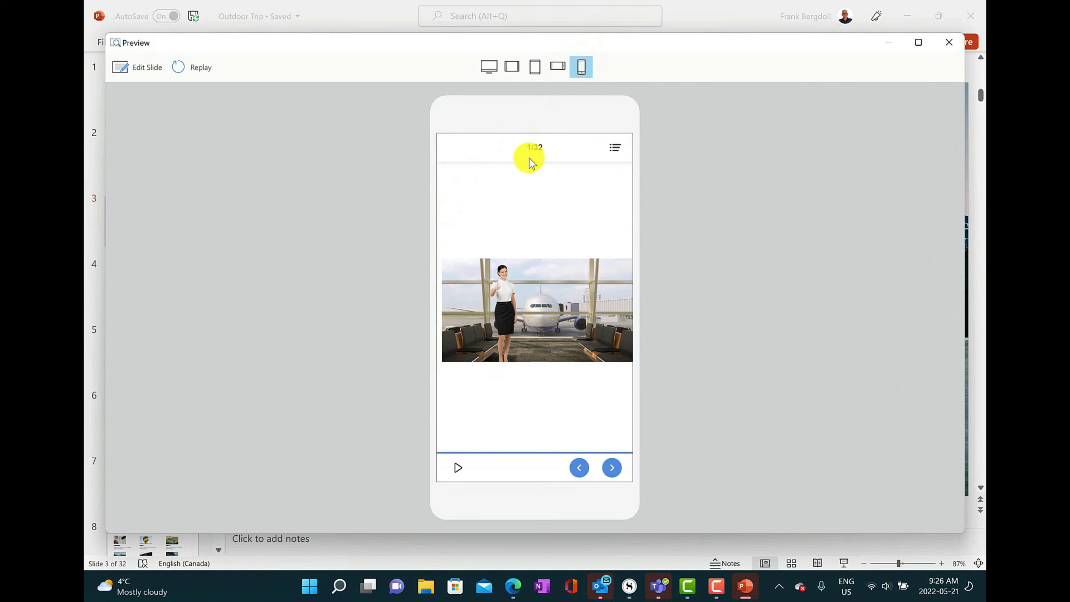
left_click(489, 66)
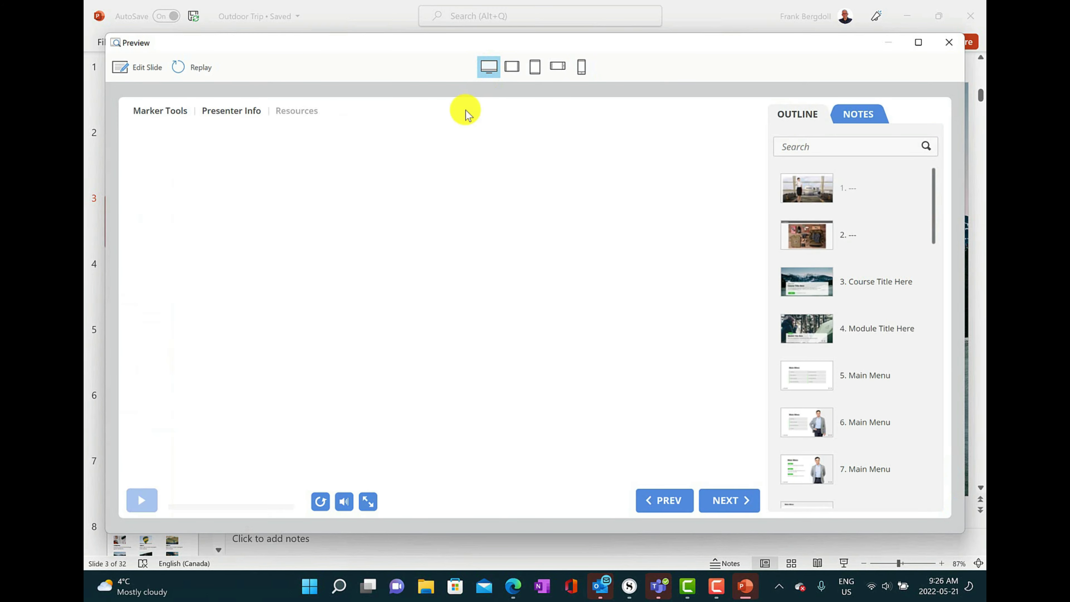
- Test the Our Equipment slide's markers and notes in the desktop preview, and close the preview
left_click(737, 508)
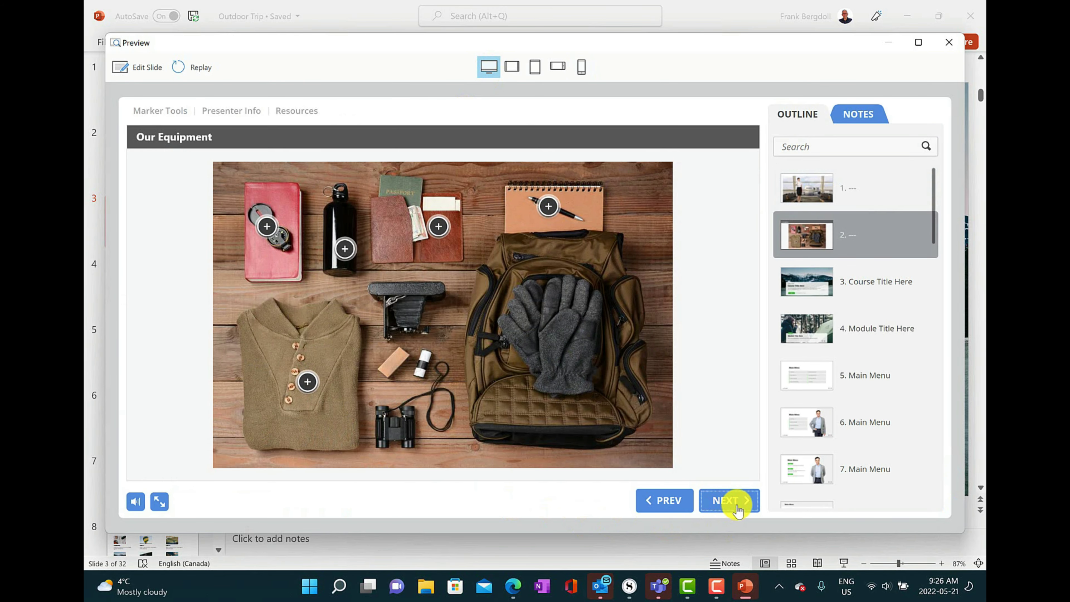
left_click(266, 235)
left_click(547, 208)
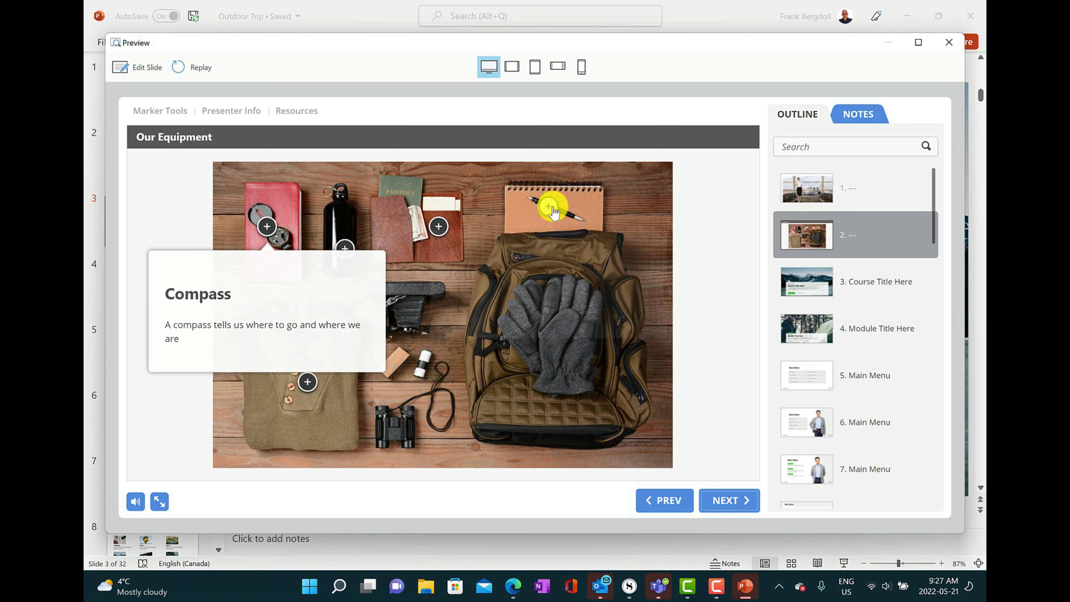
left_click(308, 383)
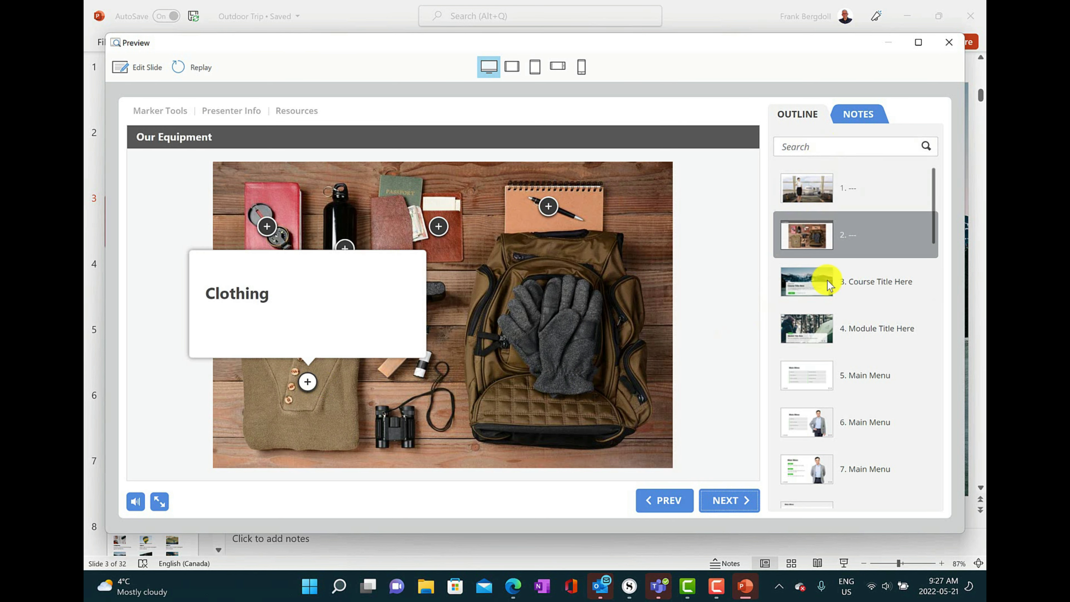
left_click(722, 500)
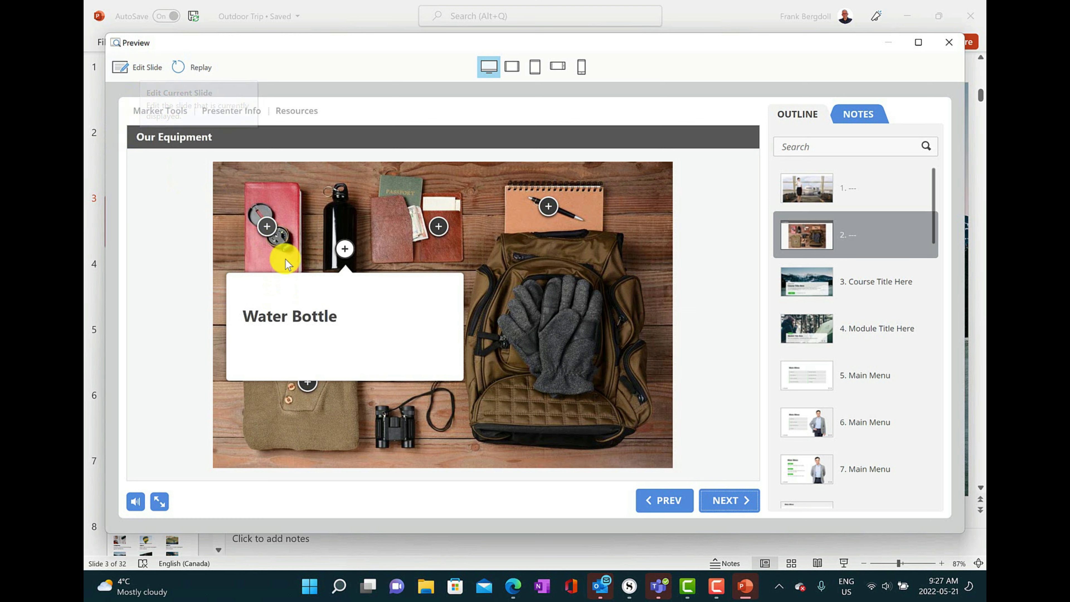
left_click(848, 119)
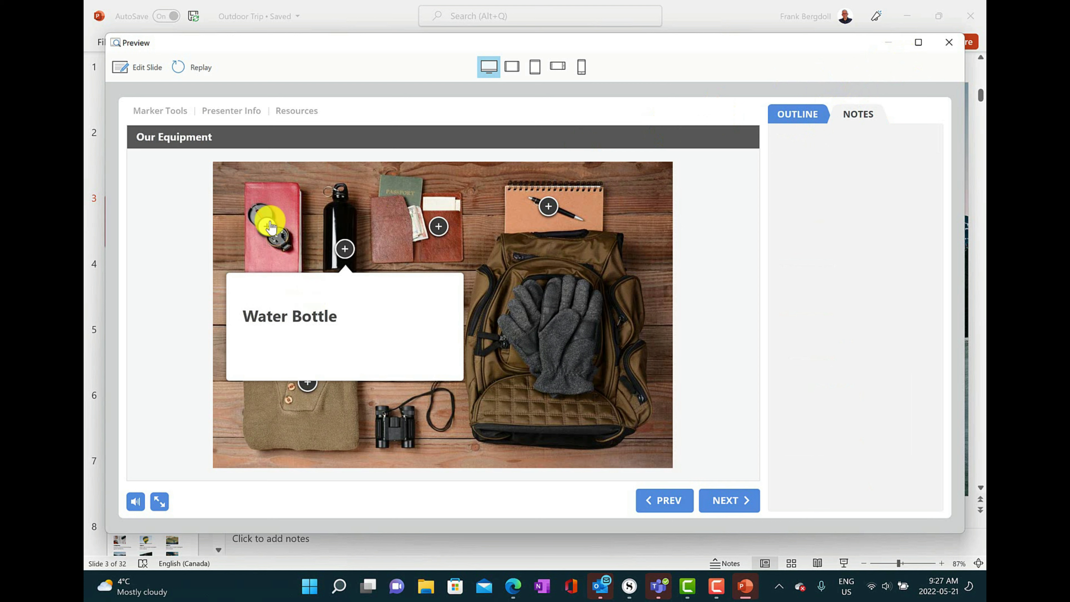
left_click(267, 226)
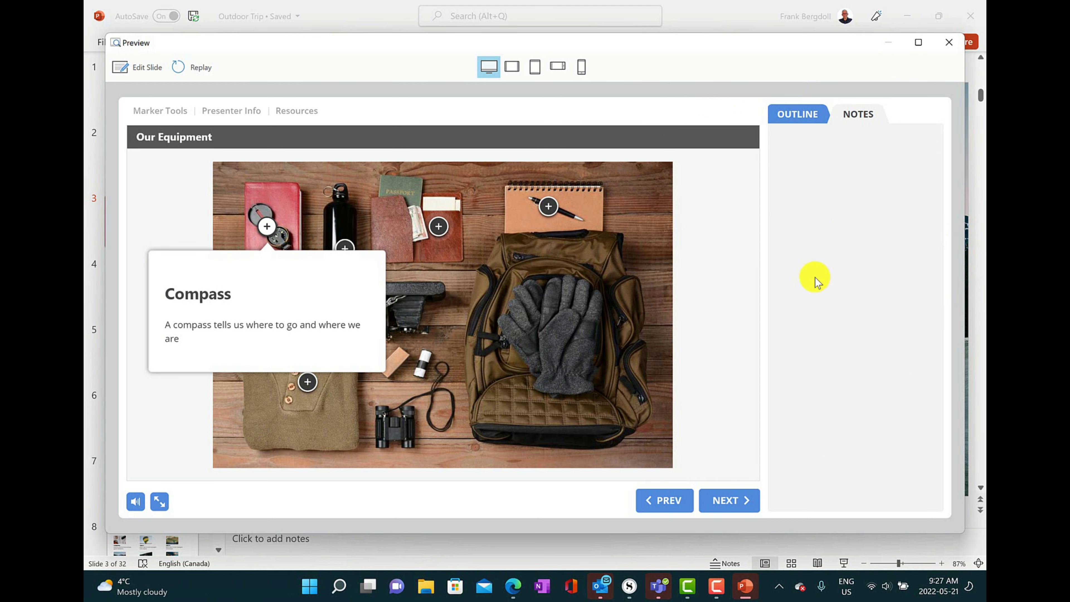
left_click(946, 42)
- Open the course's publishing settings and examine the LMS profile choices and the iSpring Learn options
left_click(658, 42)
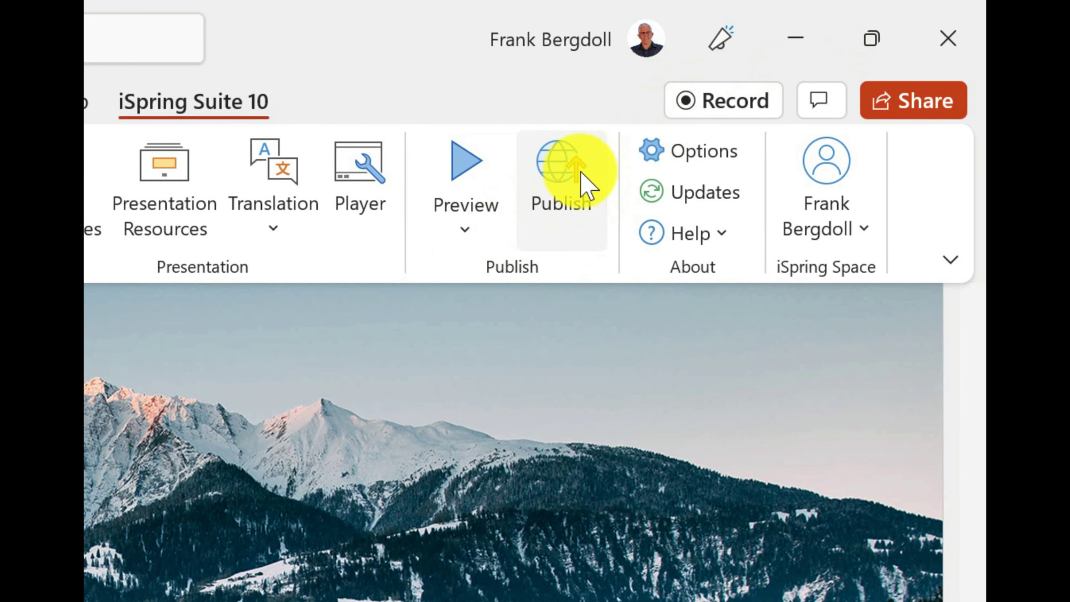
left_click(581, 172)
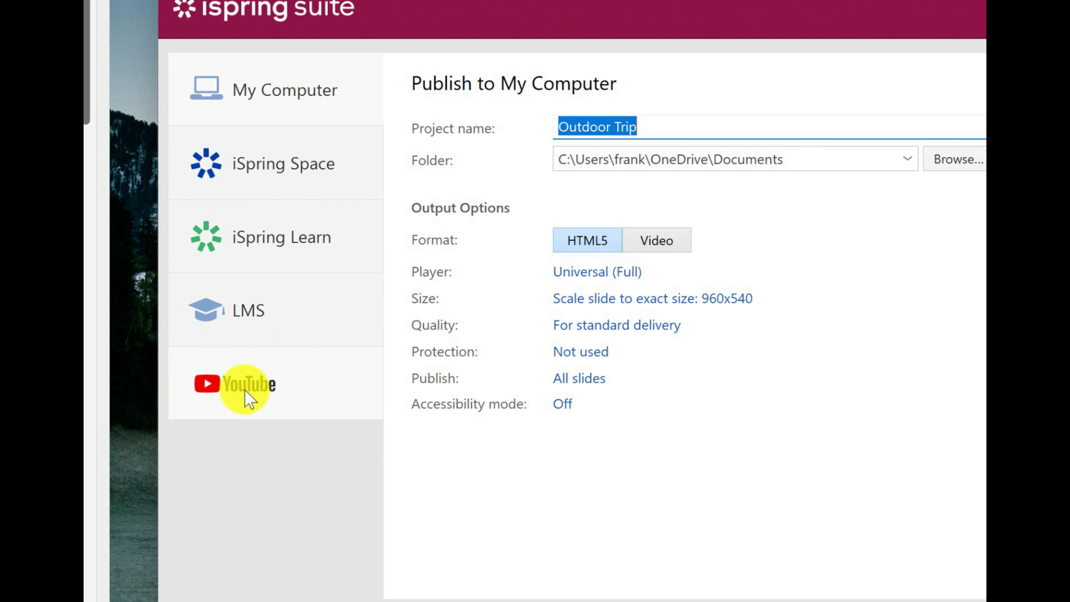
left_click(241, 321)
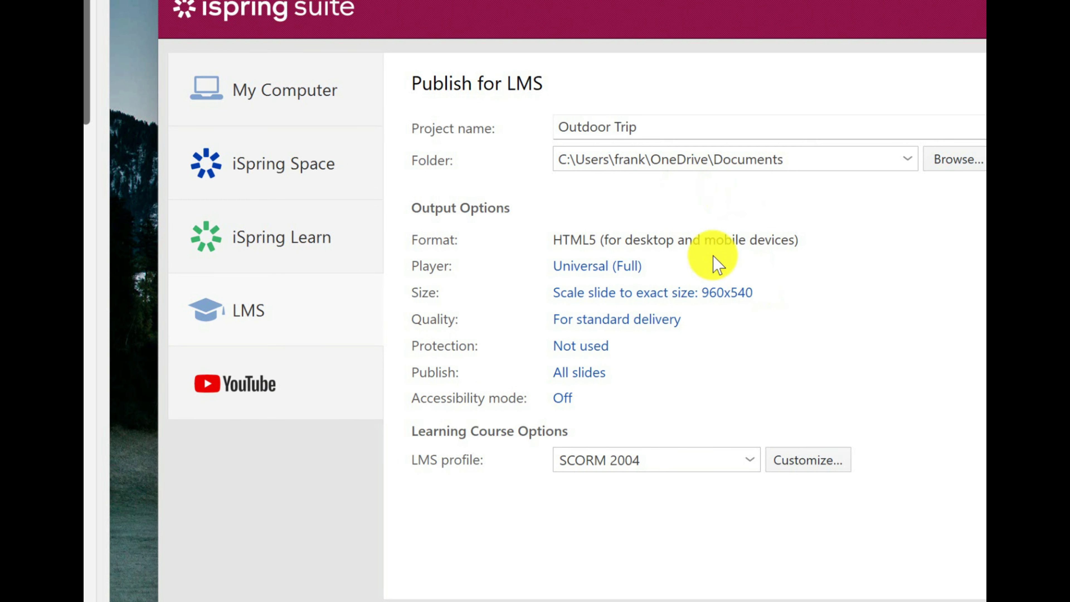
left_click(746, 462)
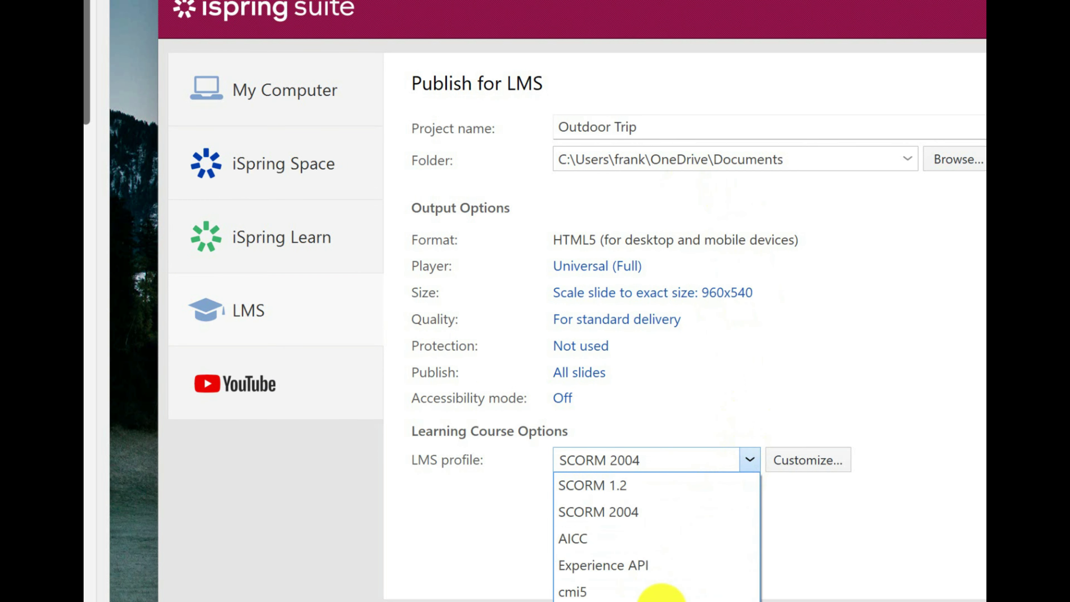
left_click(882, 378)
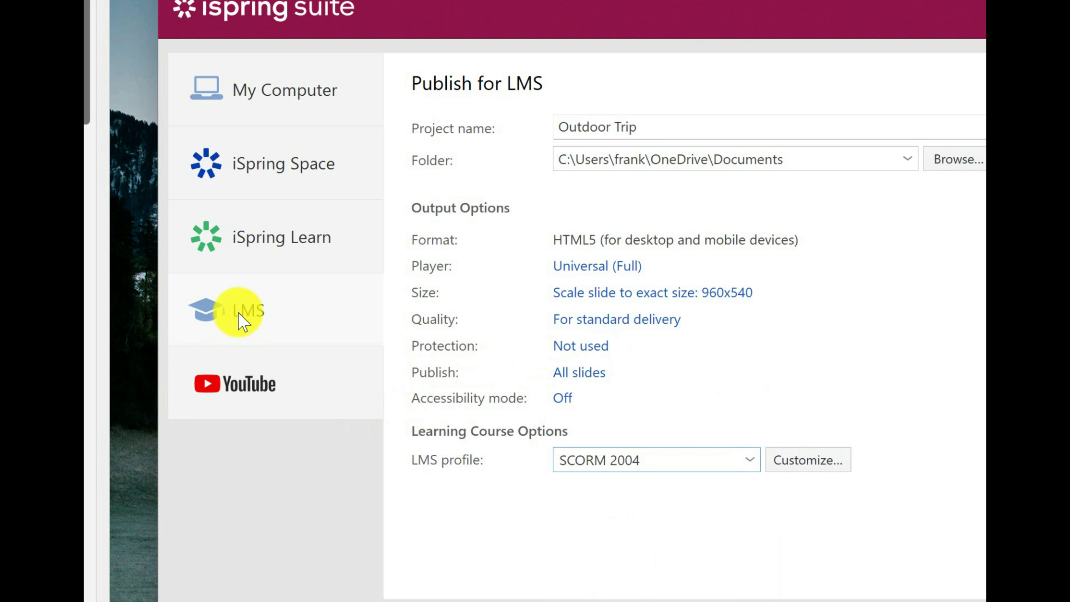
left_click(255, 239)
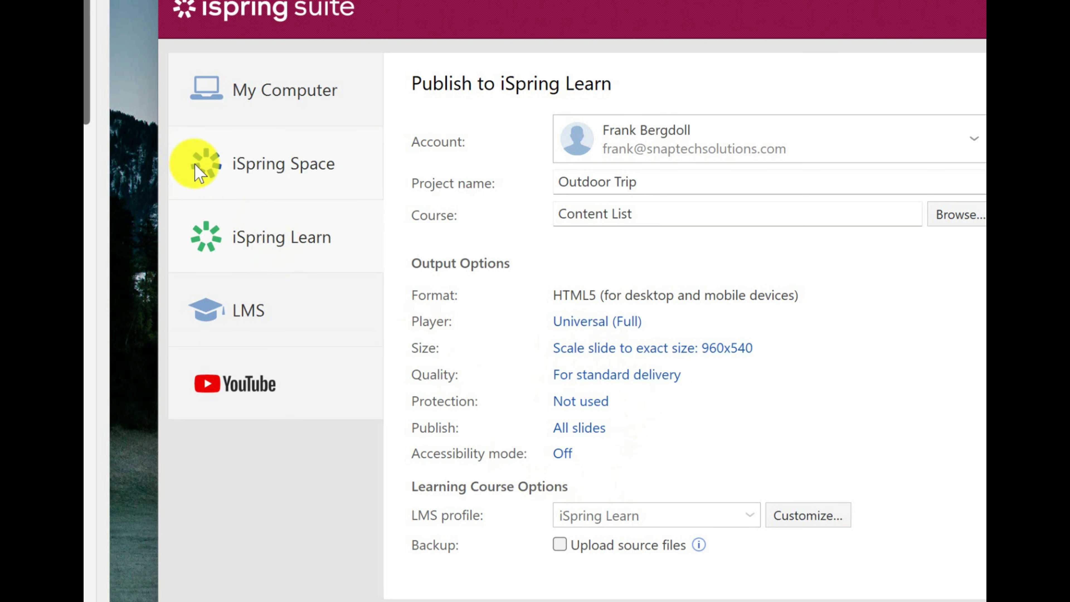
- Publish the Outdoor Trip course to the iSpring Space cloud
left_click(282, 172)
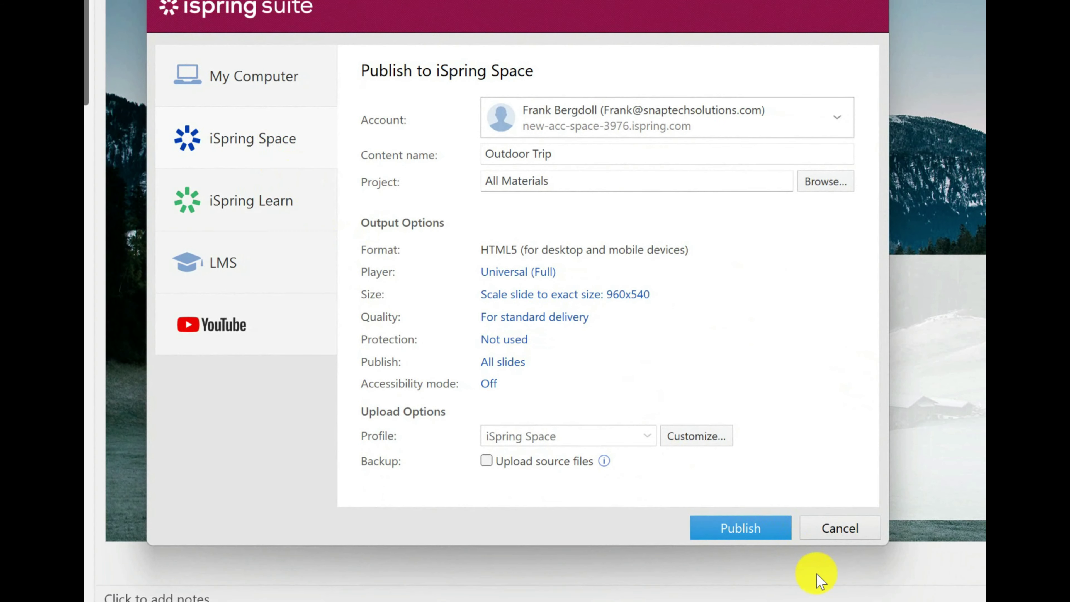
left_click(742, 528)
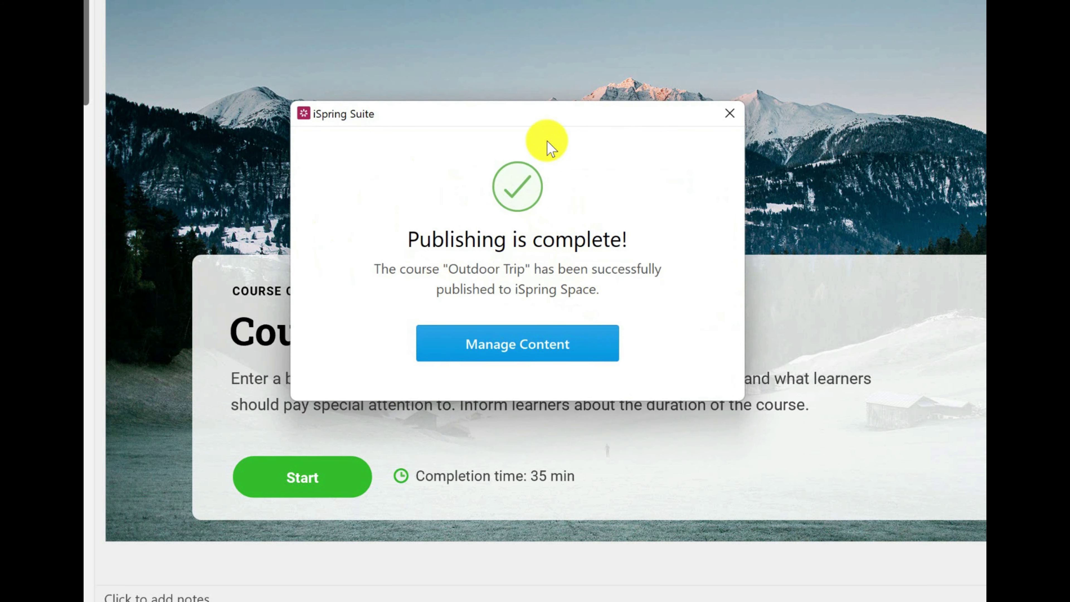
- Open the published content in iSpring Space and examine the management options available for the Outdoor Trip course
left_click(514, 344)
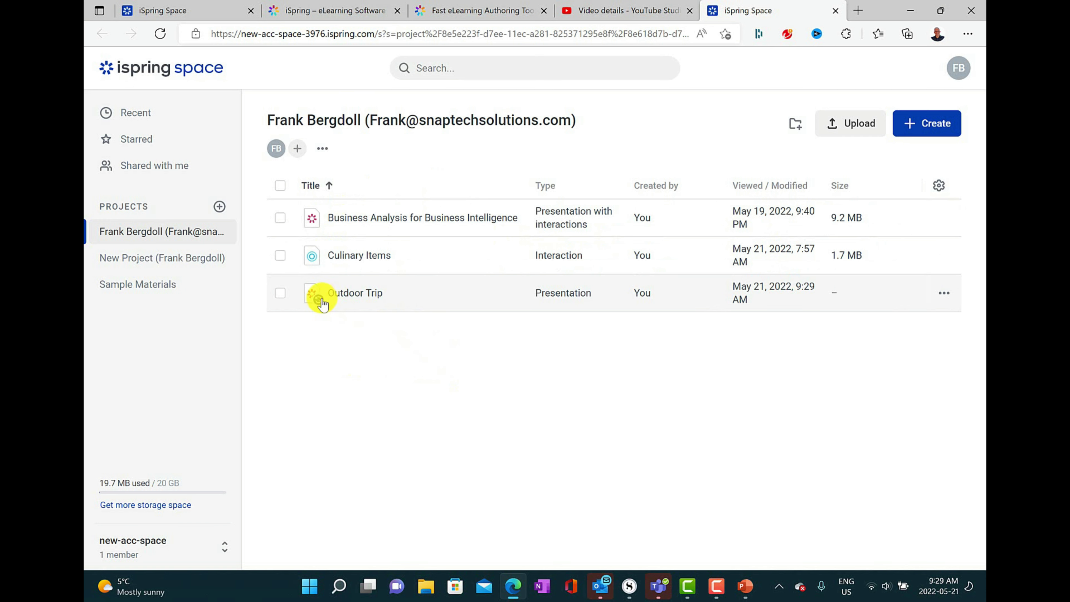
mouse_move(322, 304)
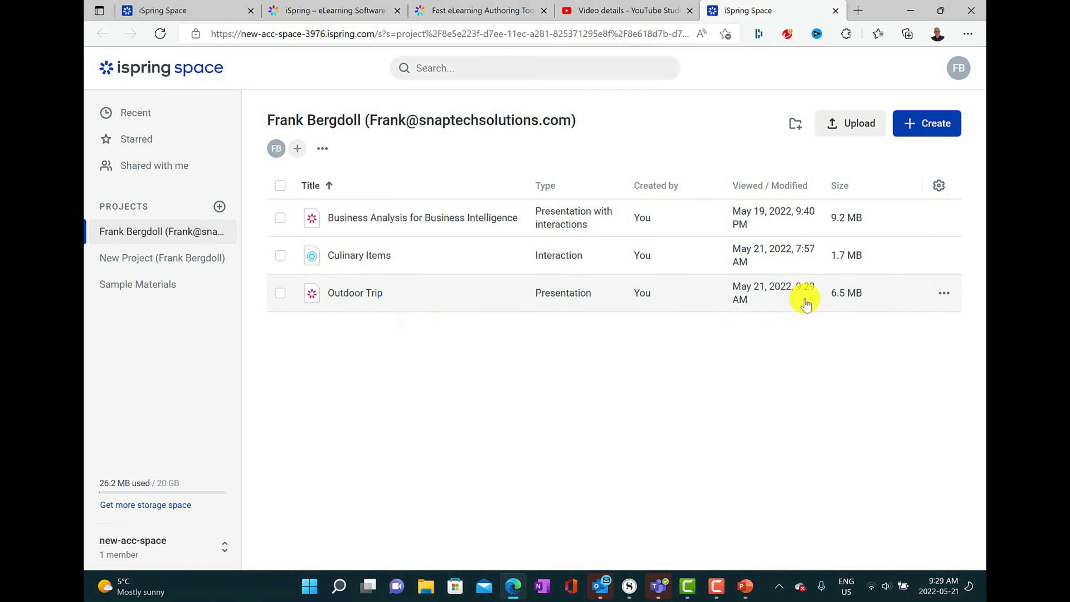
left_click(959, 300)
left_click(944, 295)
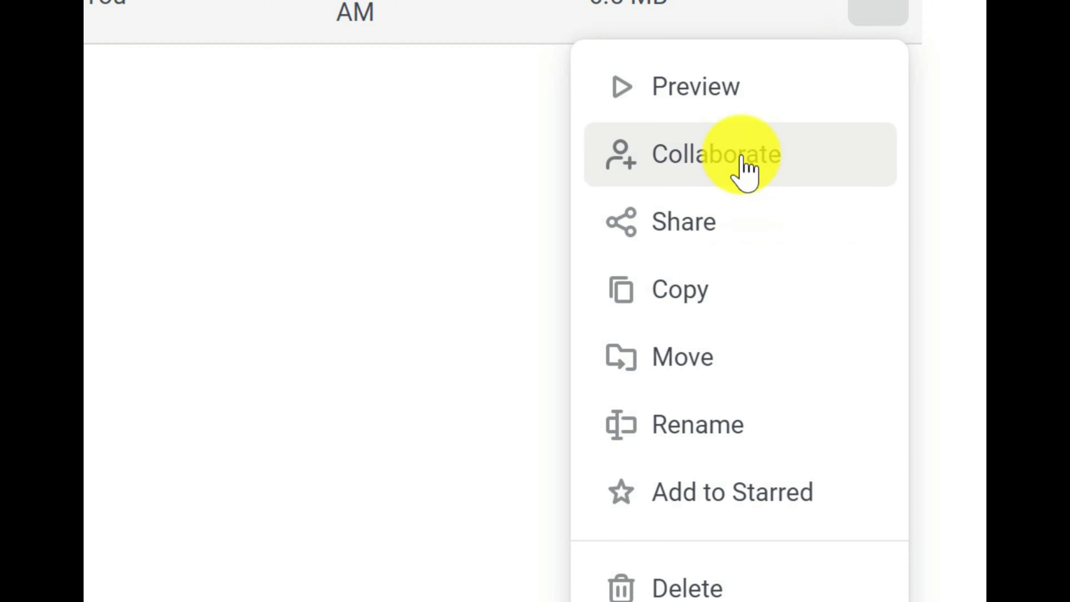
- Switch to PowerPoint, review the Outdoor Trip course's slide properties, and close them without making changes
left_click(651, 82)
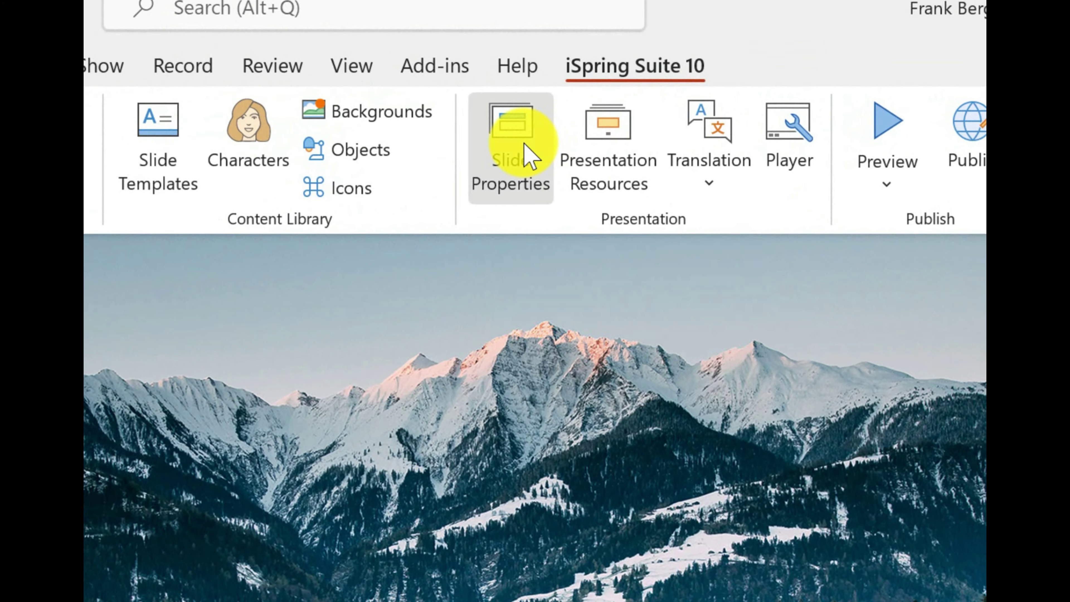
left_click(526, 155)
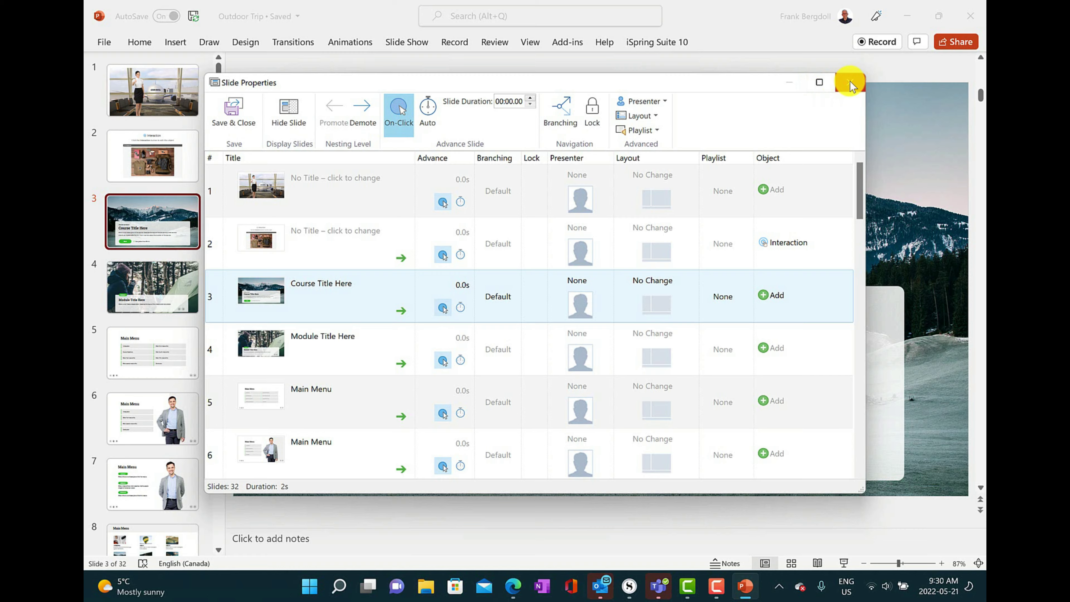
left_click(849, 86)
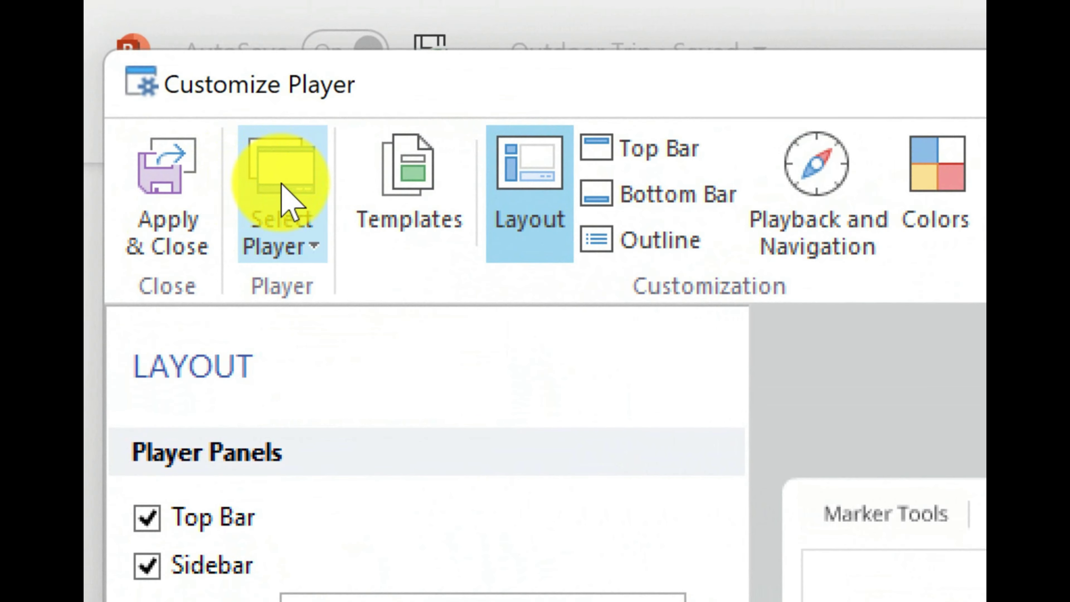
- Switch the course player to the Video Lecture type and set its video location to On the right
left_click(281, 194)
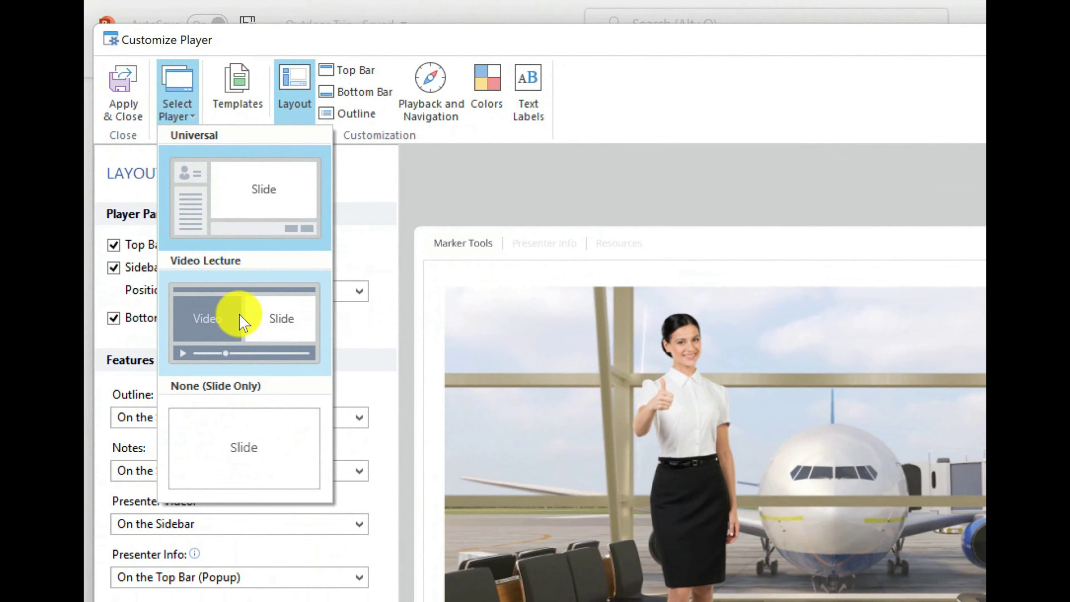
left_click(244, 322)
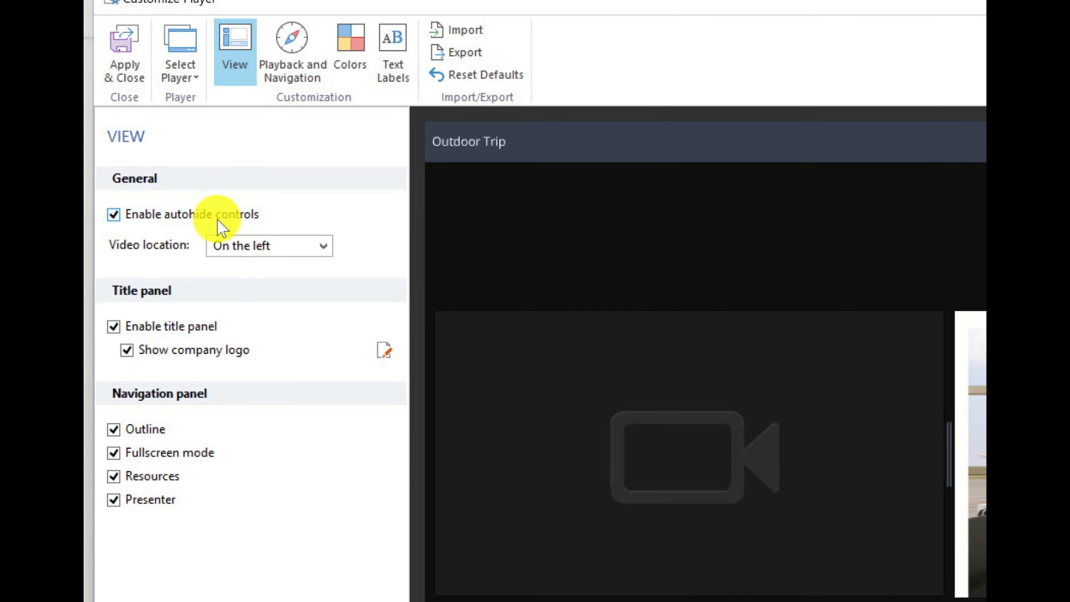
left_click(328, 259)
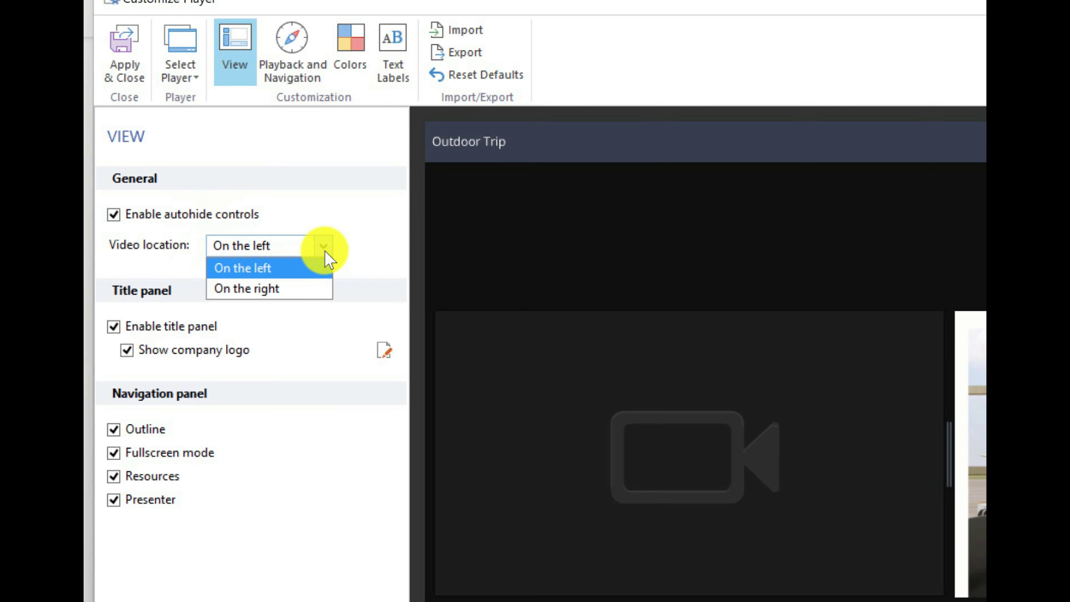
left_click(287, 289)
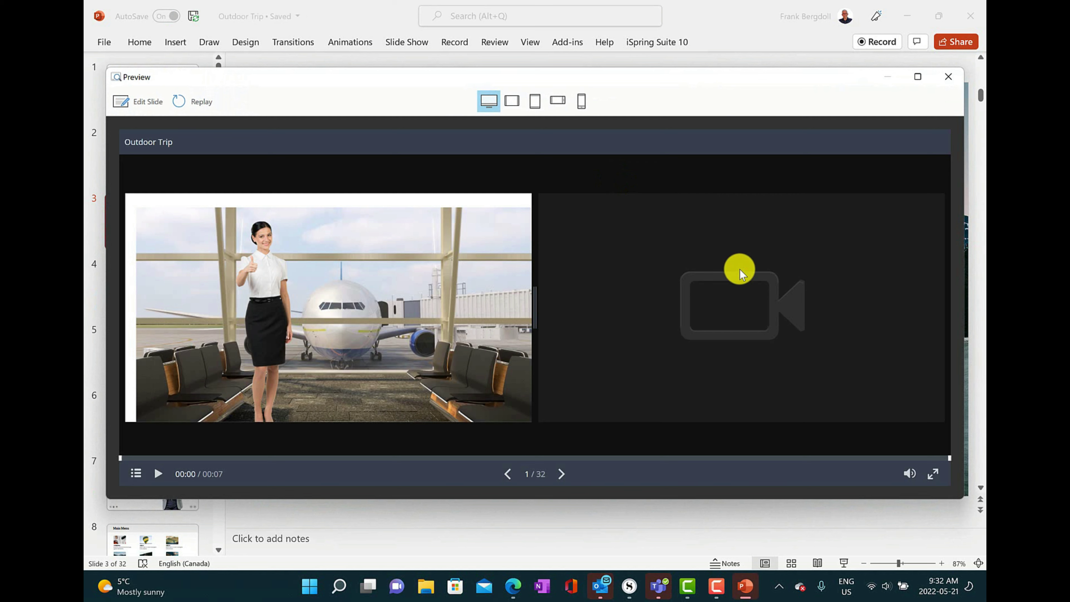
- Preview the Video Lecture player in the tablet and phone layouts, return to the desktop layout, and close the preview
left_click(512, 101)
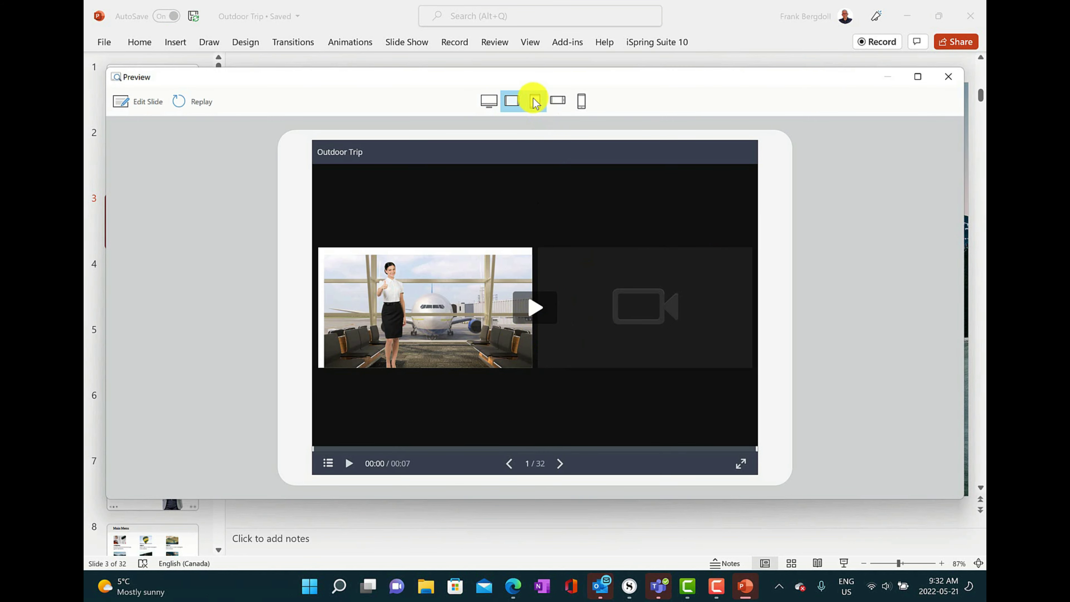
left_click(535, 101)
left_click(557, 100)
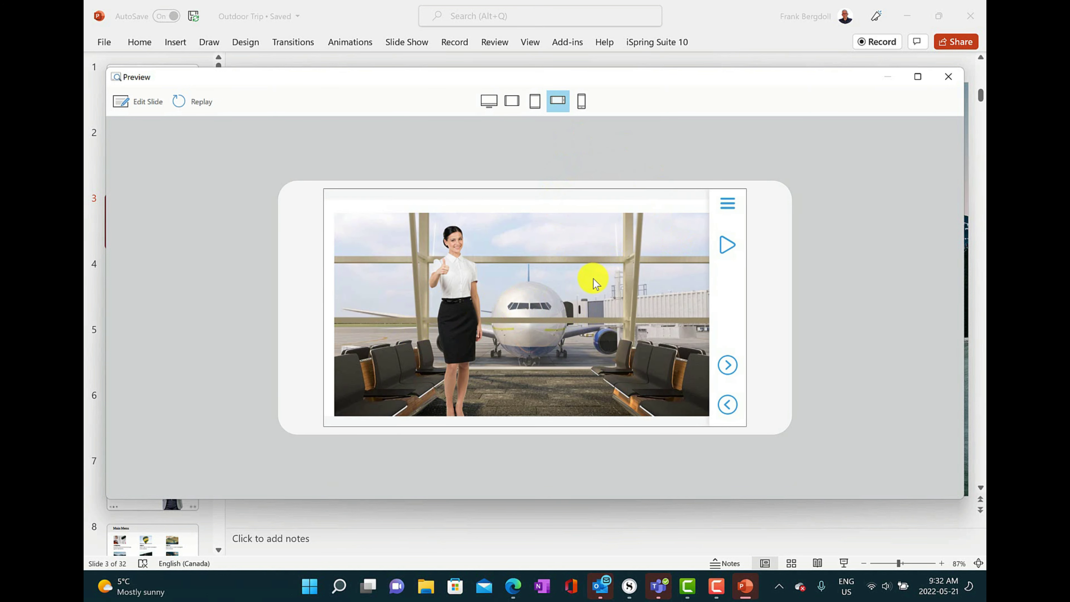
left_click(582, 100)
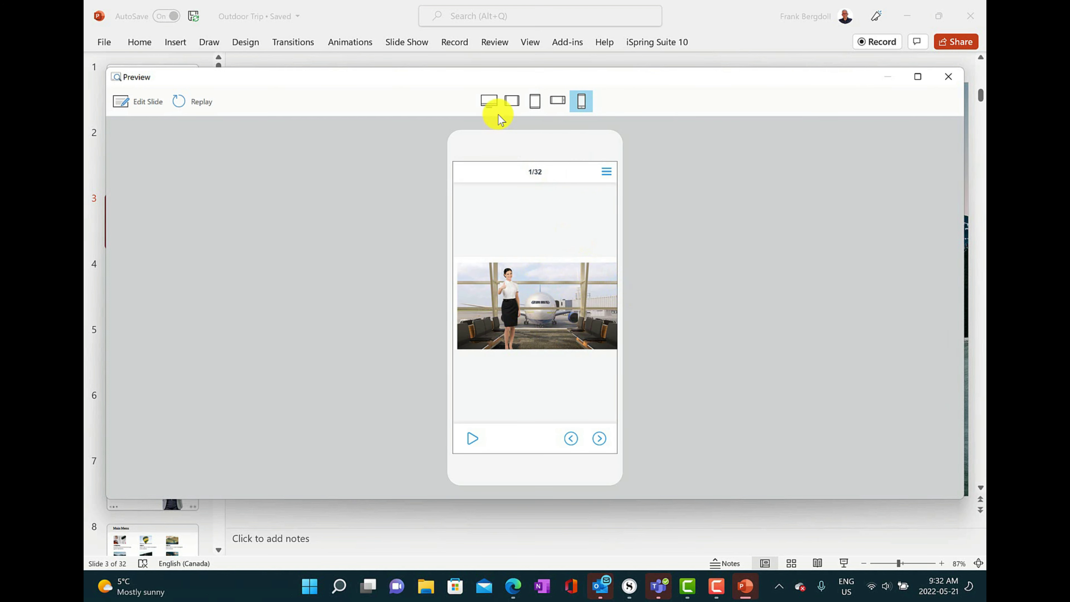
left_click(491, 103)
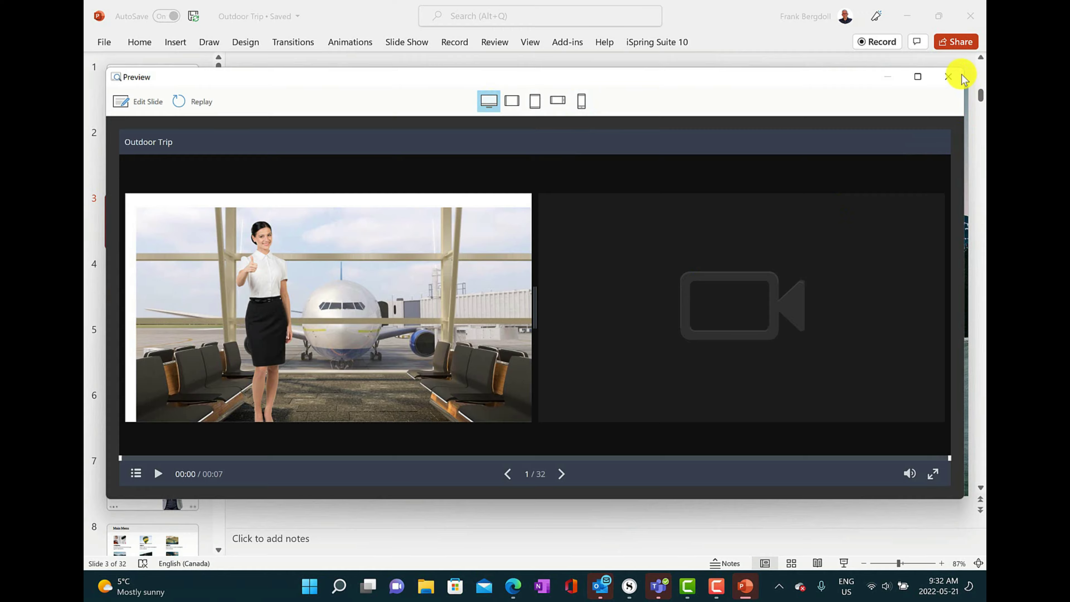
left_click(949, 79)
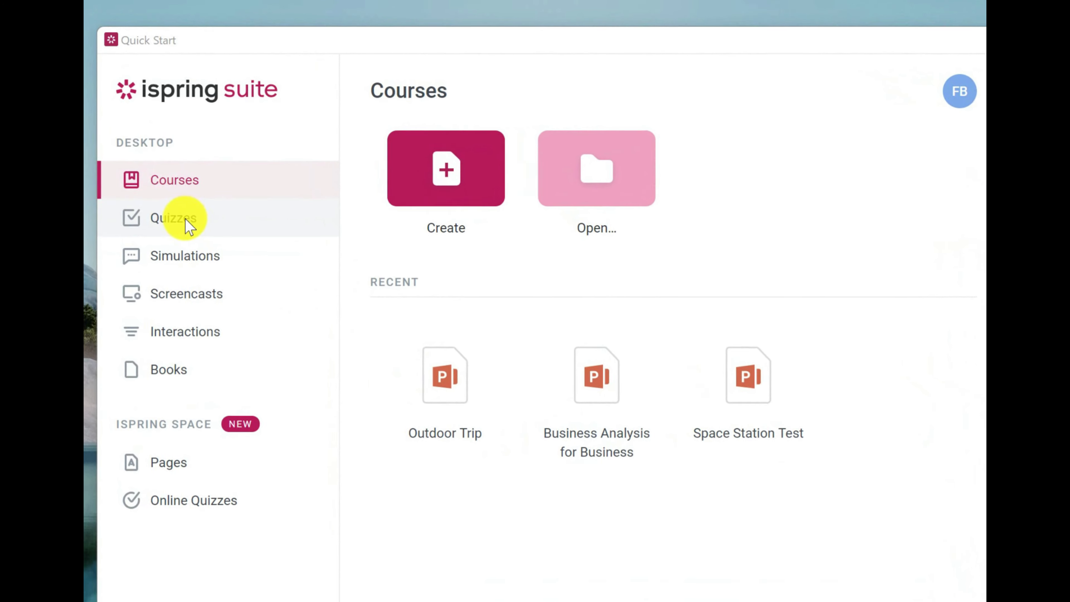
- Examine the creation options for Quizzes, Simulations, Screencasts, Interactions and Books in iSpring Suite's Quick Start
left_click(186, 222)
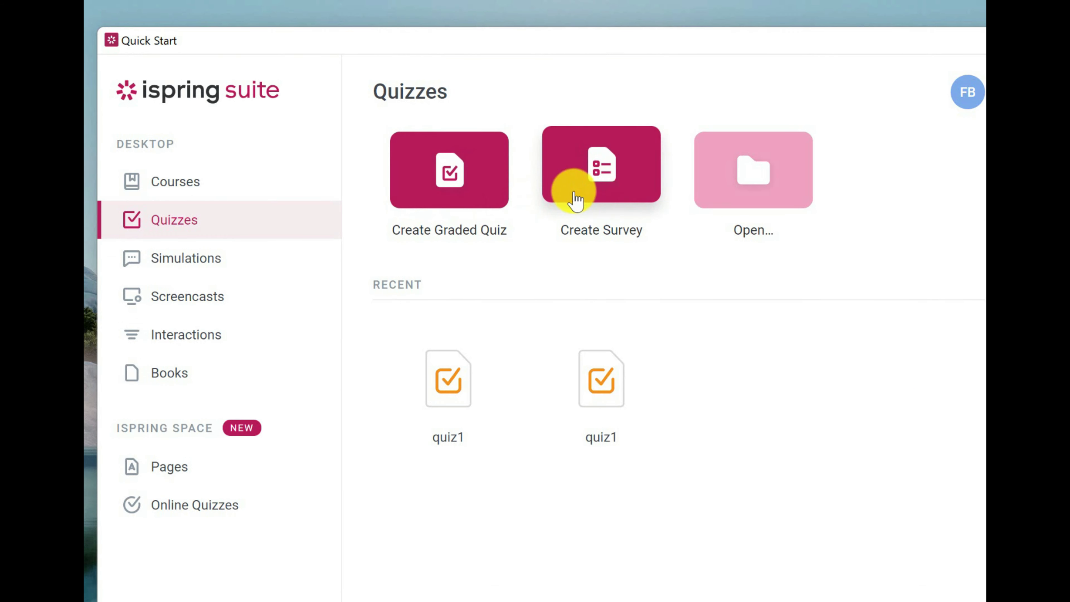
left_click(241, 264)
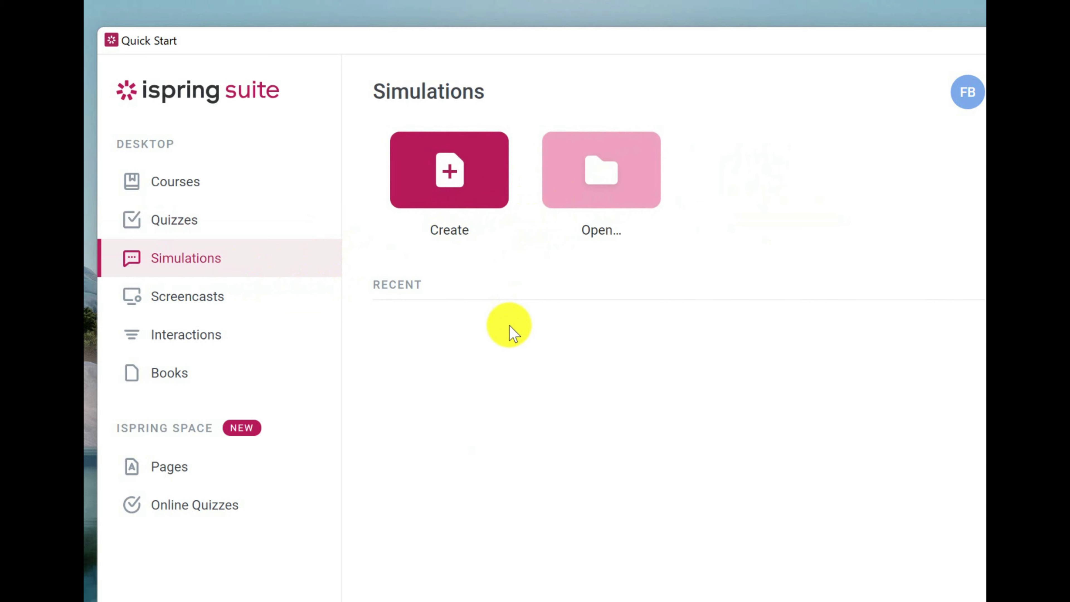
left_click(231, 300)
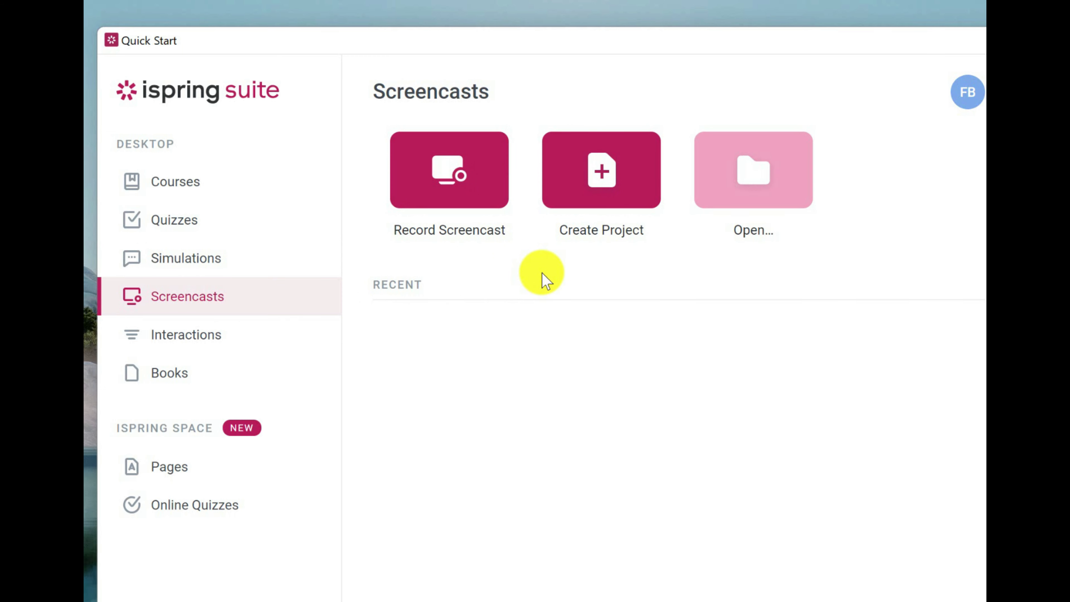
left_click(251, 336)
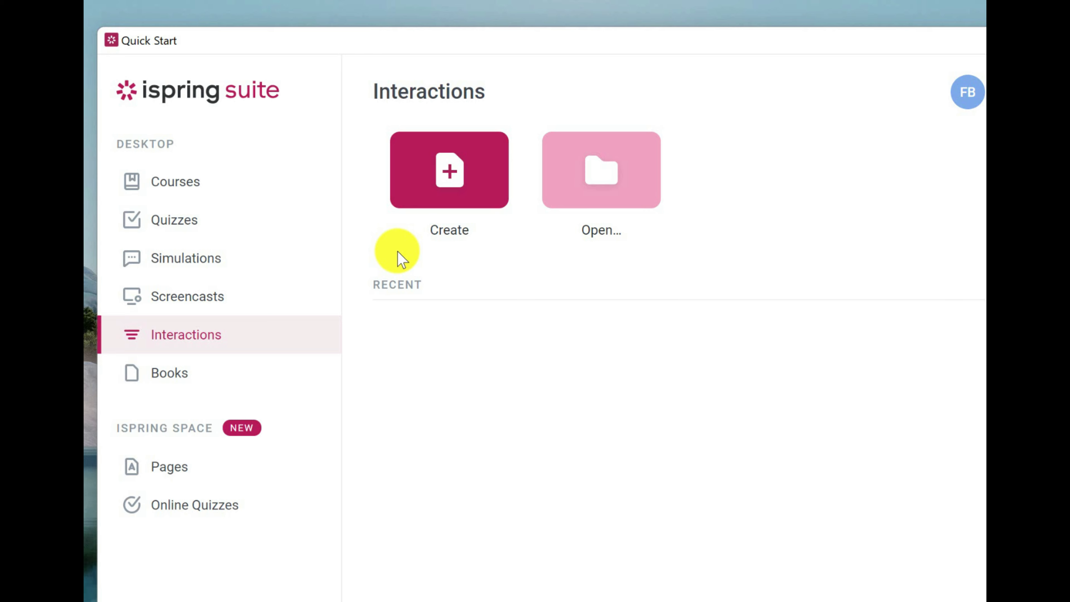
left_click(168, 378)
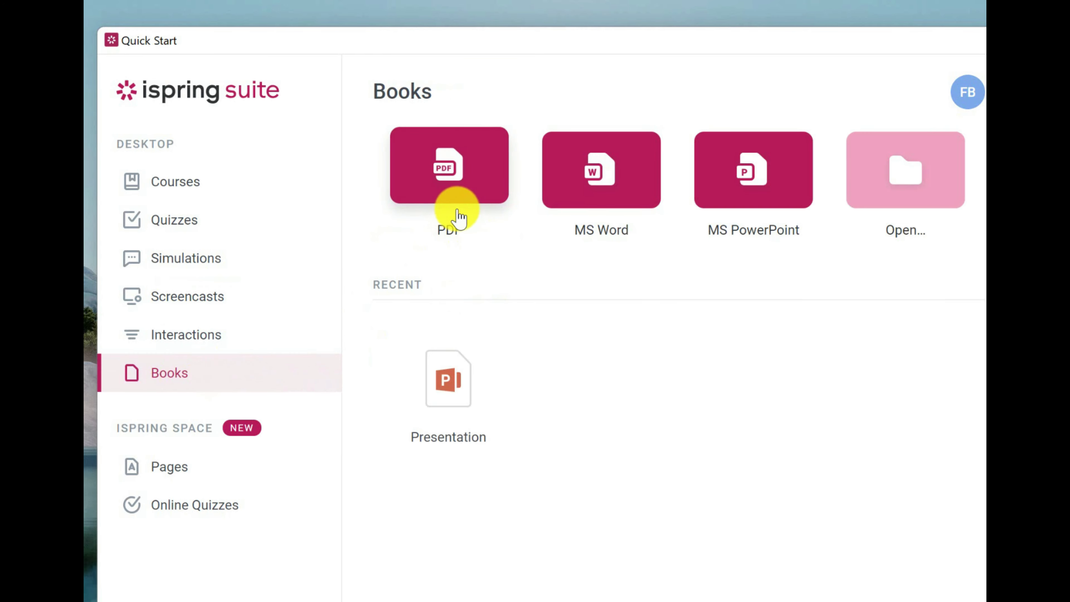